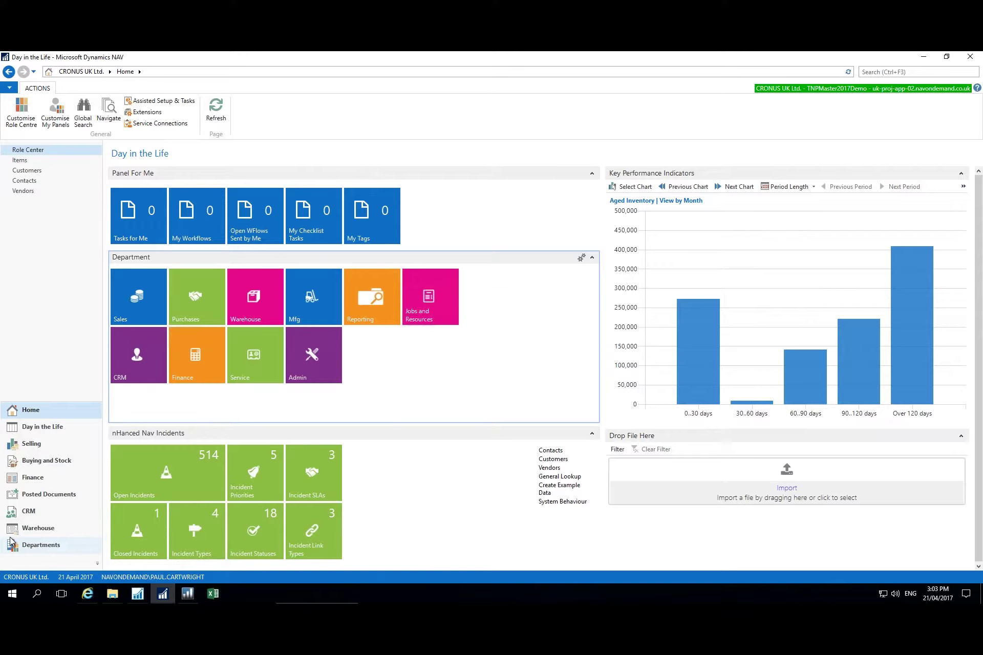
Step: Open the Reports and Analysis category of the Financial Management department
click(10, 542)
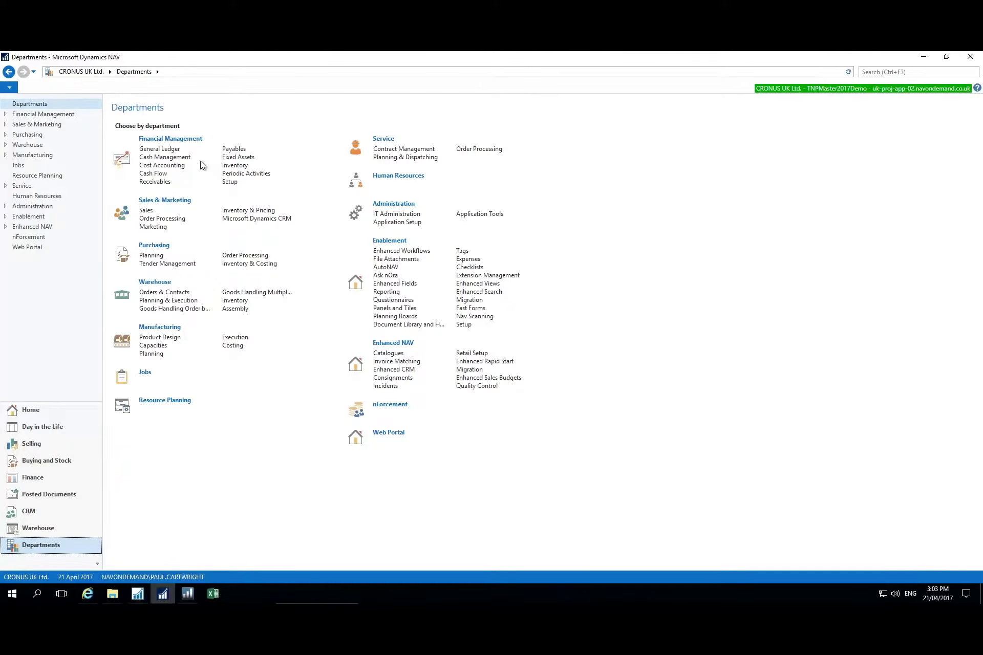
click(195, 142)
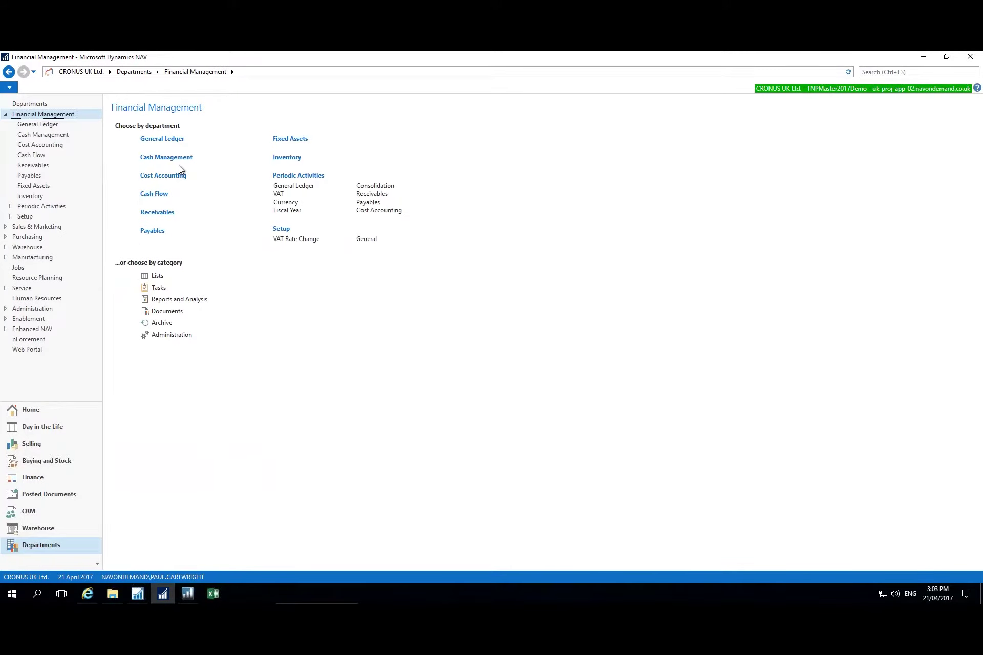
click(172, 301)
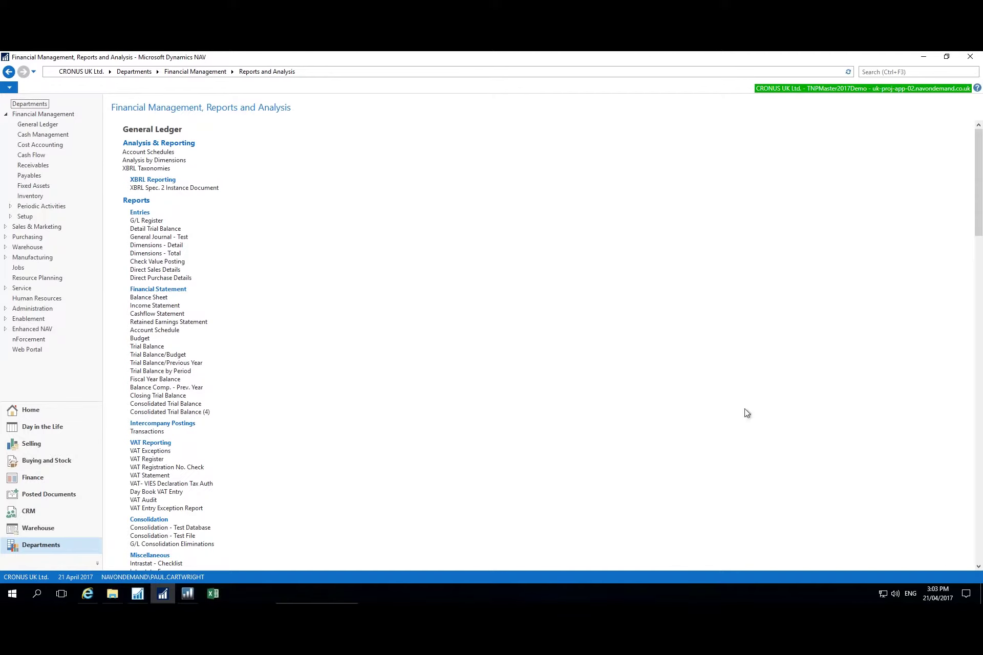
Step: Open the request page for the Inventory Valuation report listed under the Inventory reports
scroll(834, 133, down, 1)
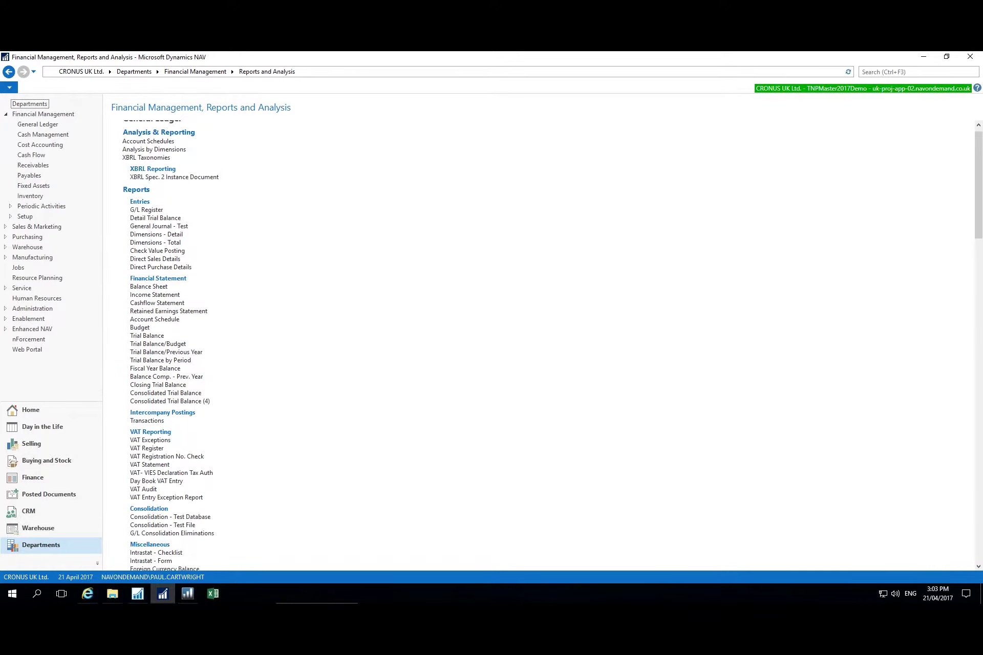
scroll(551, 349, up, 1)
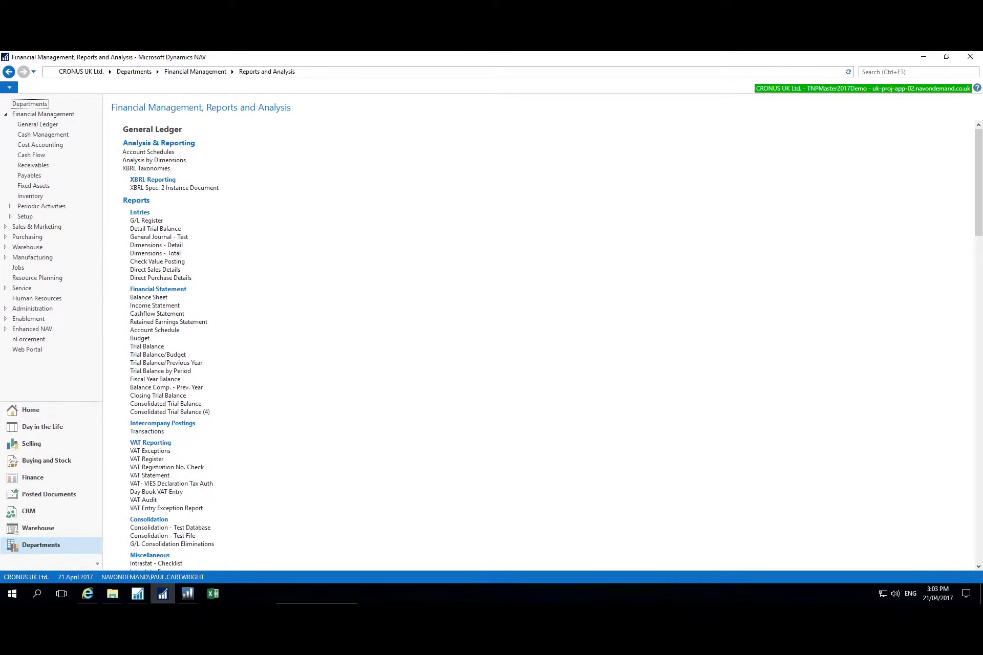
scroll(551, 349, down, 10)
scroll(552, 348, down, 20)
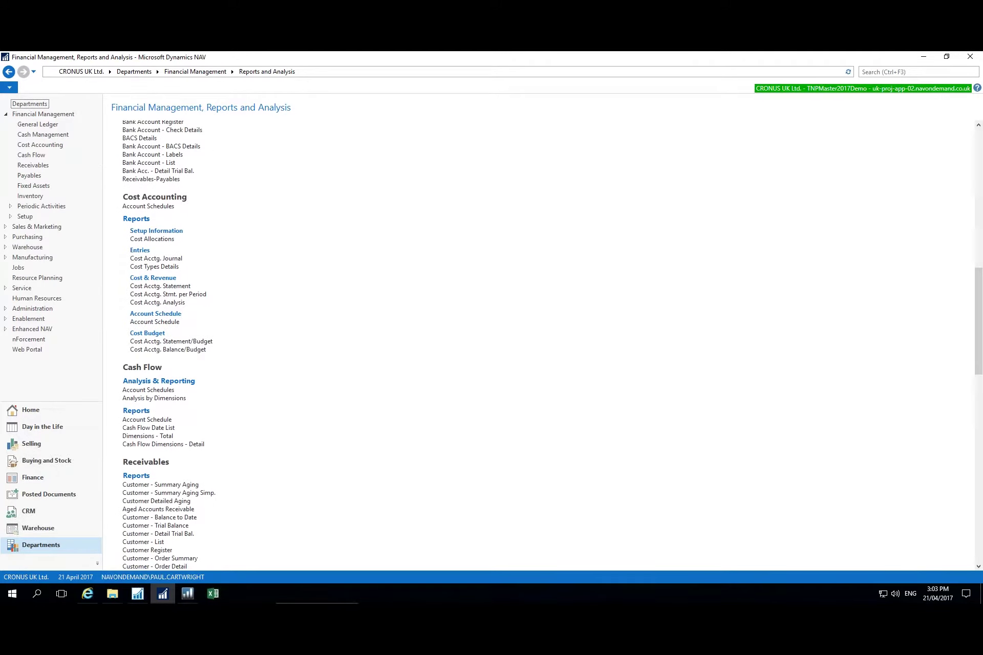
scroll(600, 355, down, 11)
scroll(602, 386, down, 14)
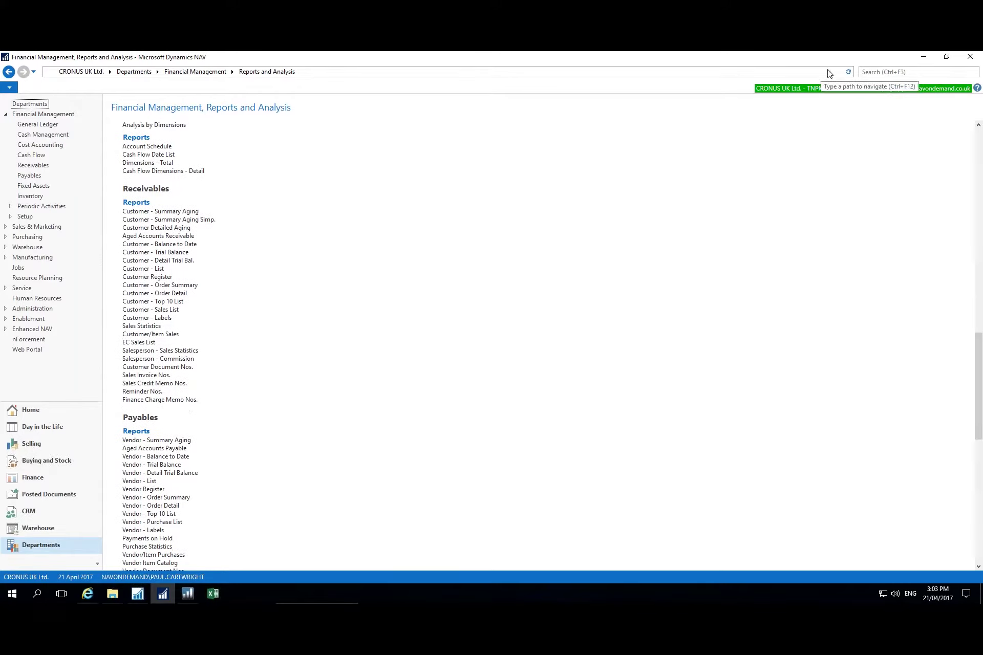
scroll(392, 390, down, 11)
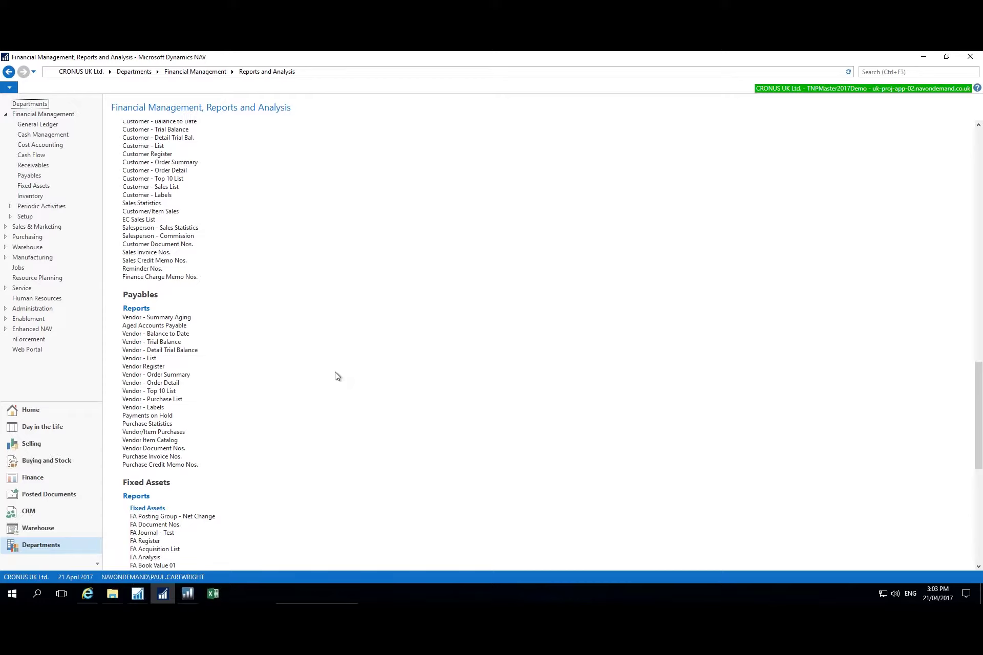
scroll(158, 337, down, 5)
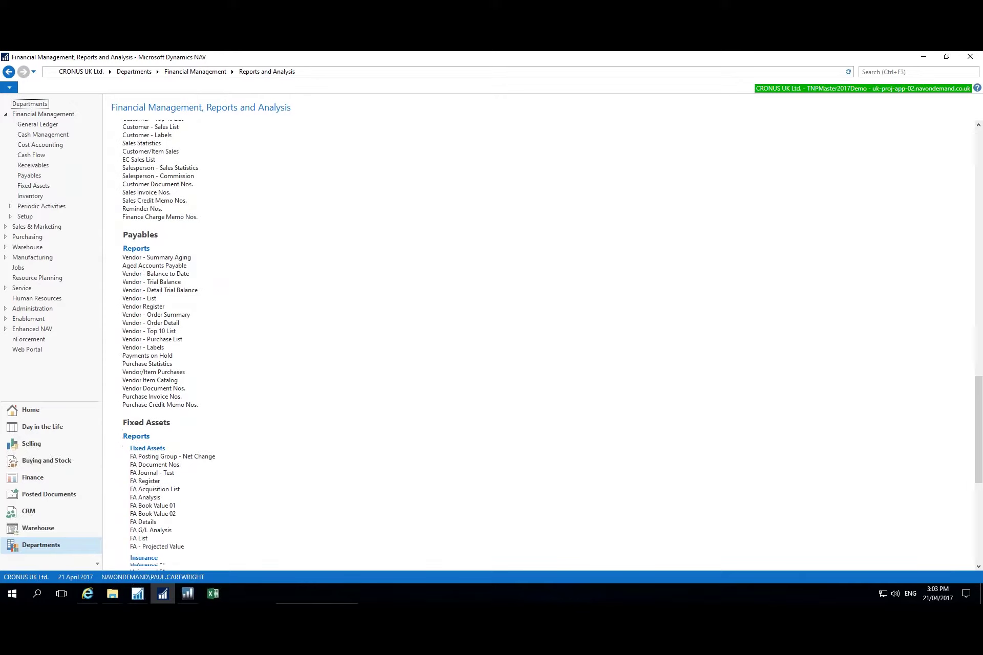
scroll(552, 346, down, 20)
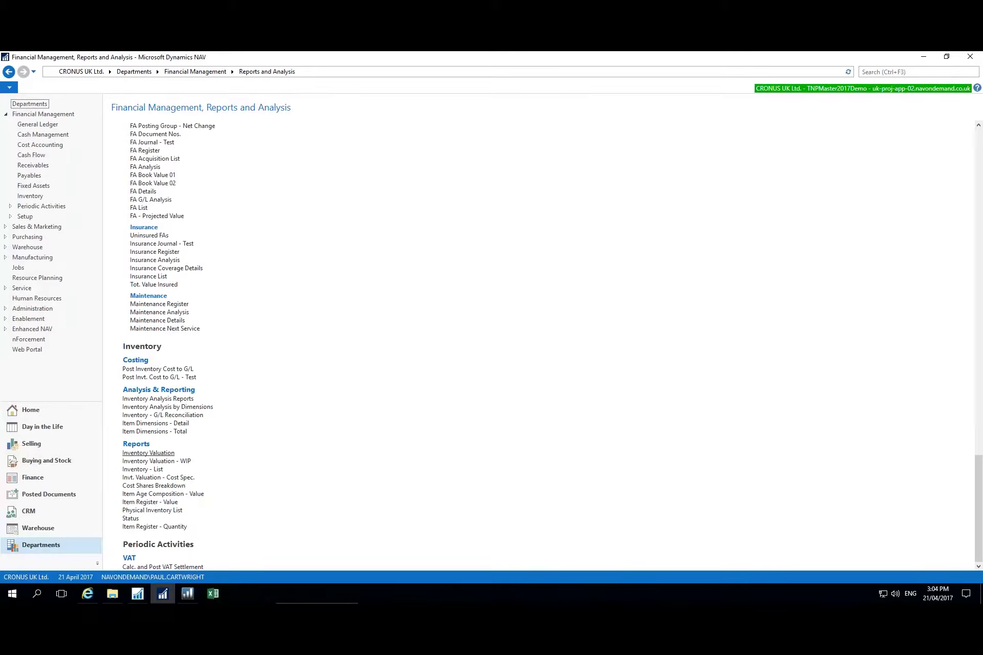
click(149, 453)
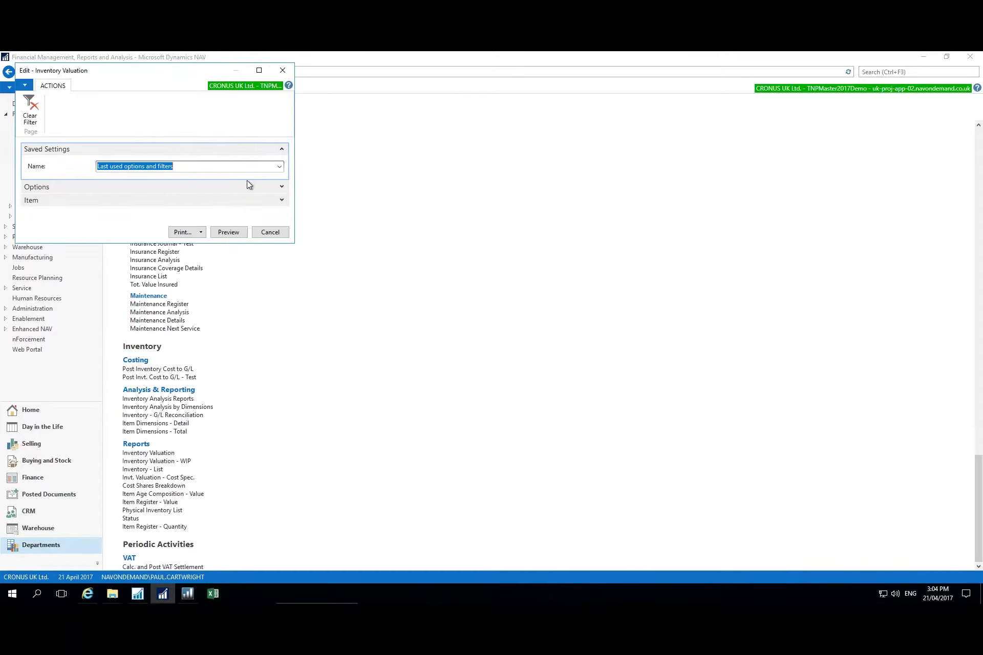
Step: Expand the report's date options in an enlarged request window and review the available item filters
click(281, 187)
drag(294, 243, 309, 369)
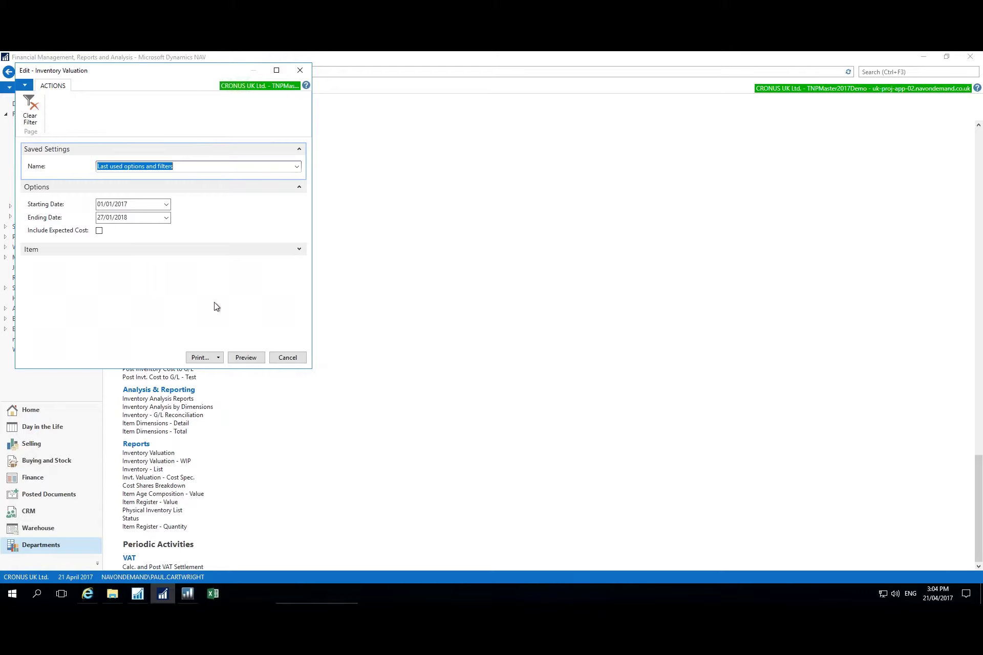
click(299, 250)
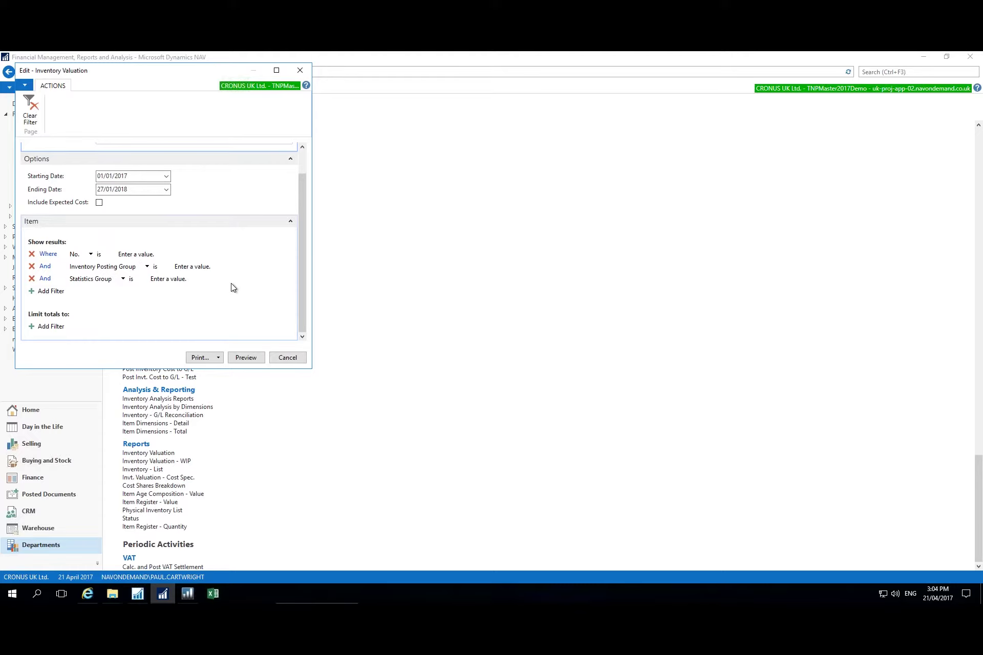
click(291, 222)
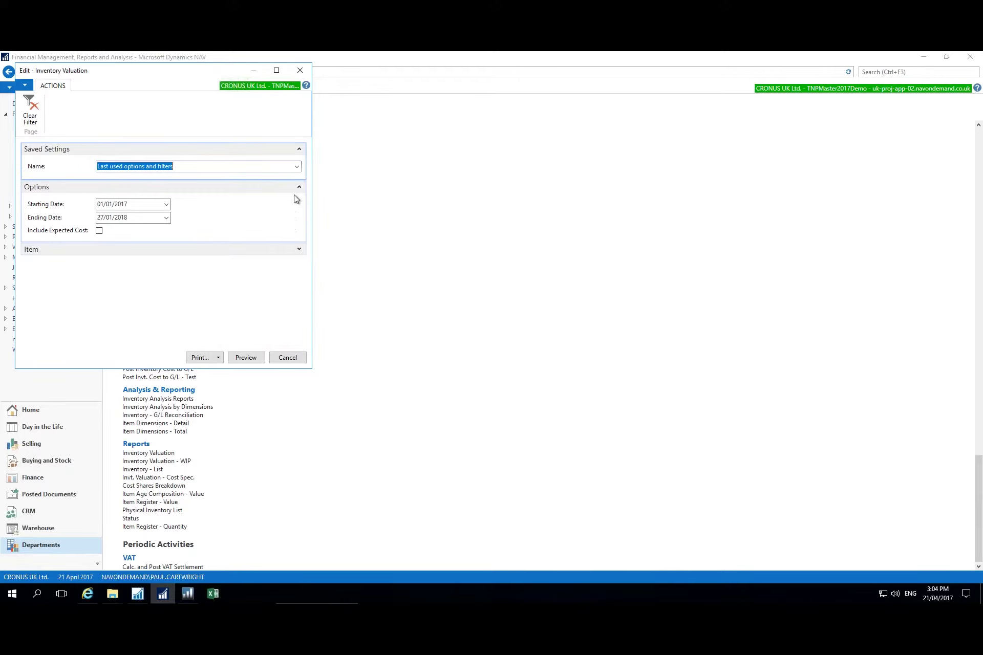
Step: Examine which saved settings are available for the Inventory Valuation report
click(296, 167)
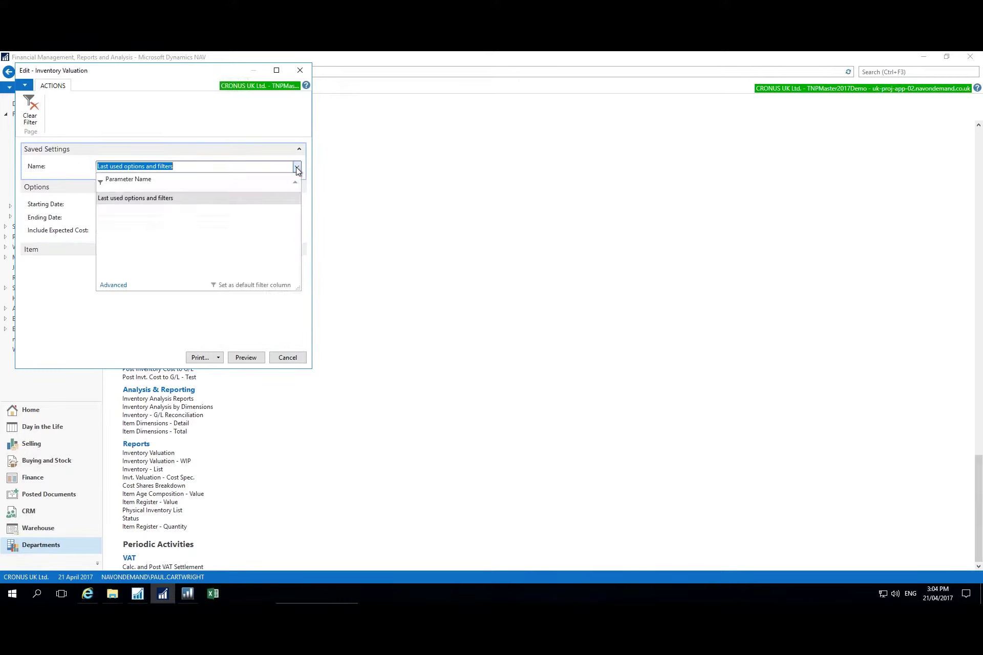
click(297, 169)
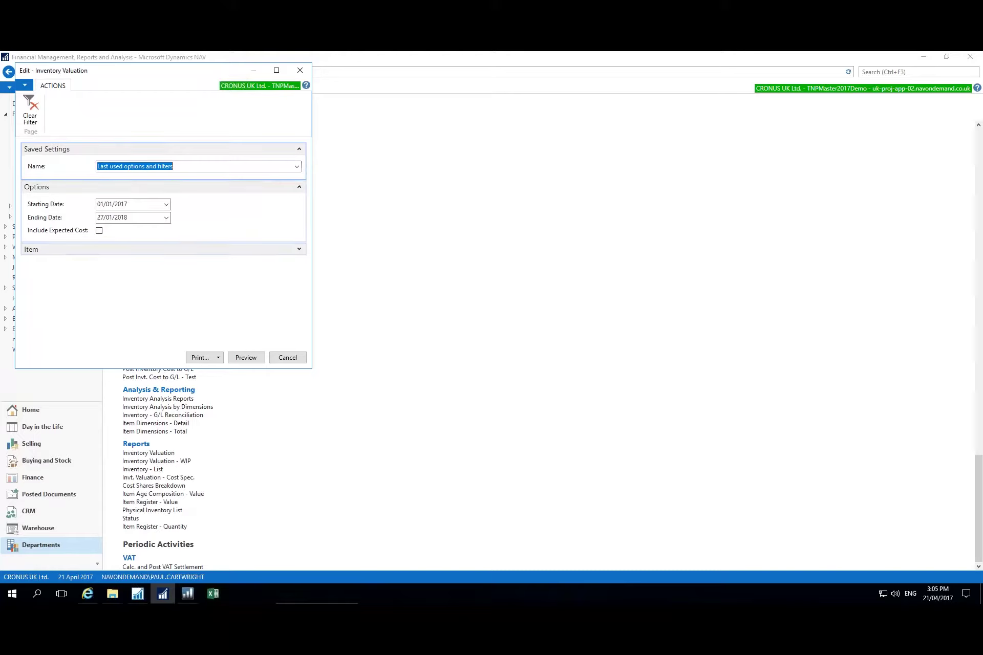
drag(289, 167, 85, 174)
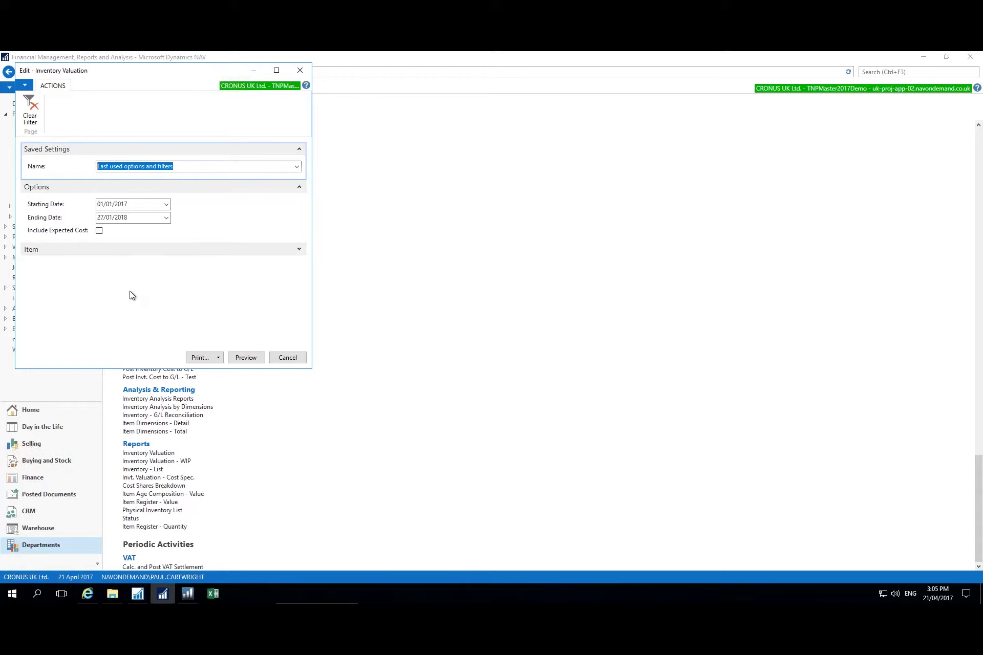
Step: Check the available print output formats, and preview the Inventory Valuation report with the last used options and filters
click(219, 357)
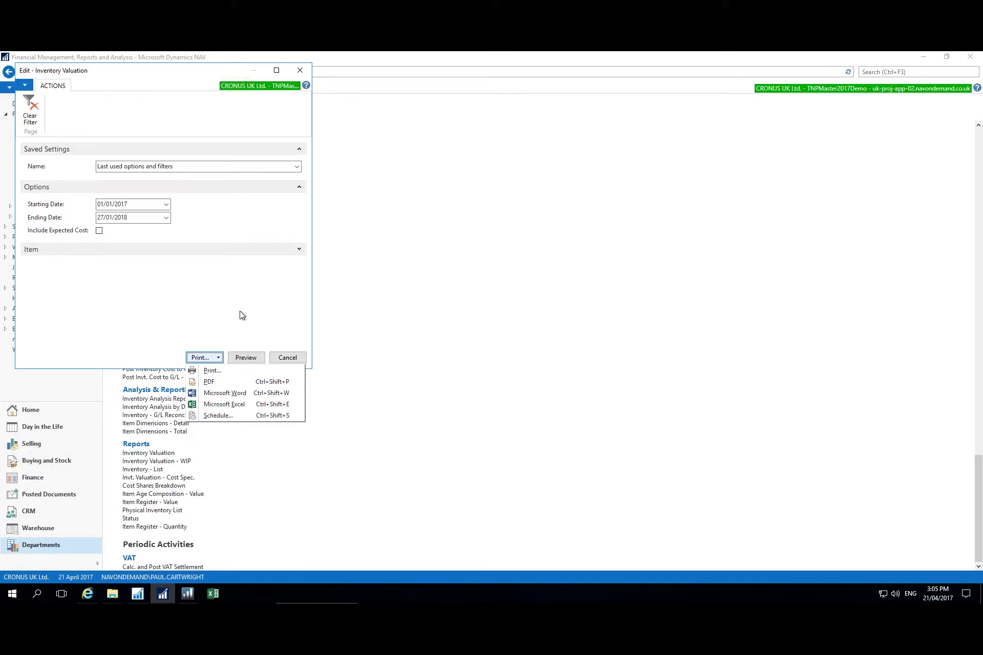
click(243, 329)
click(246, 357)
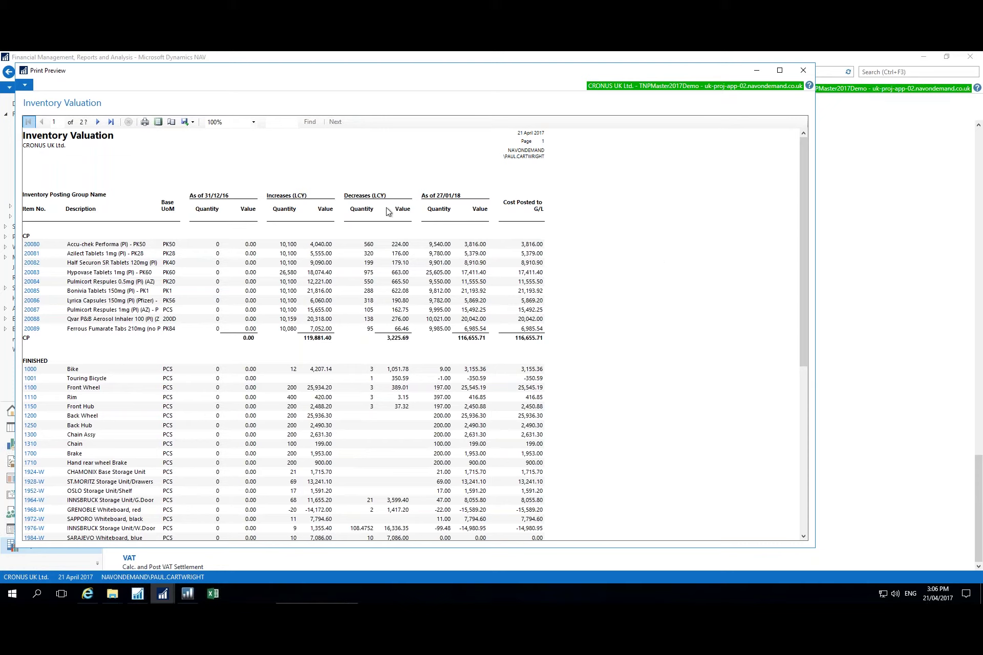
Step: Review the item valuations by posting group in the preview through to the totals on the last page
scroll(492, 213, down, 1)
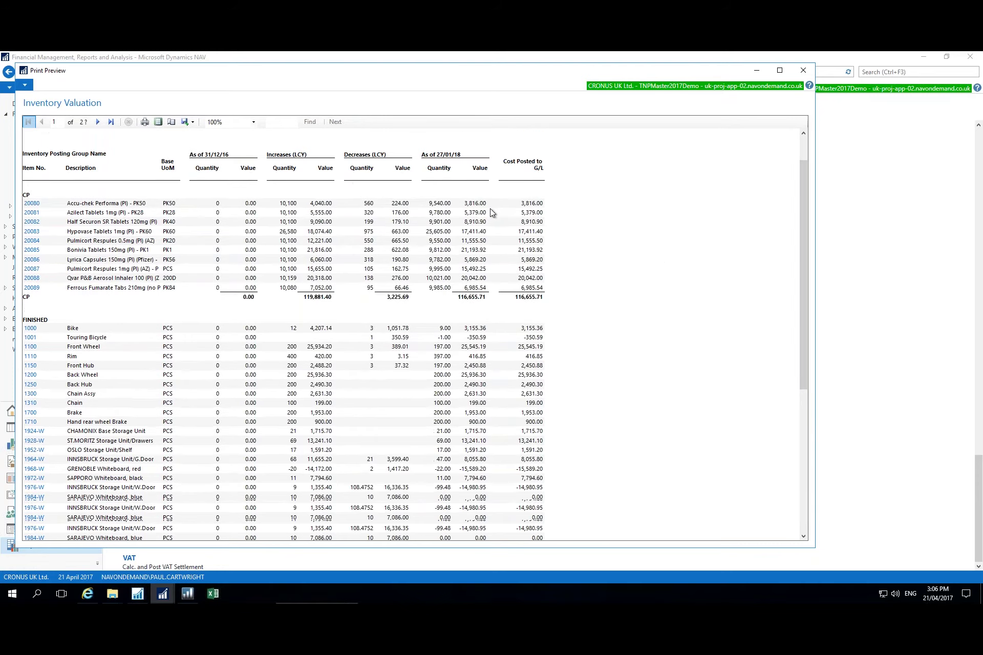
scroll(491, 213, down, 10)
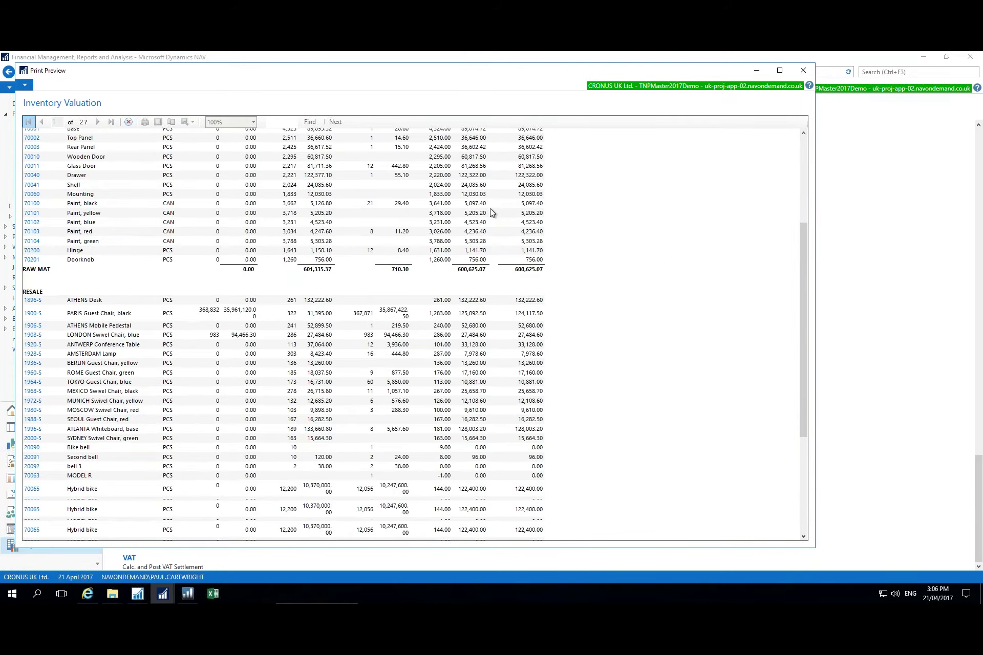
scroll(491, 213, down, 2)
click(97, 122)
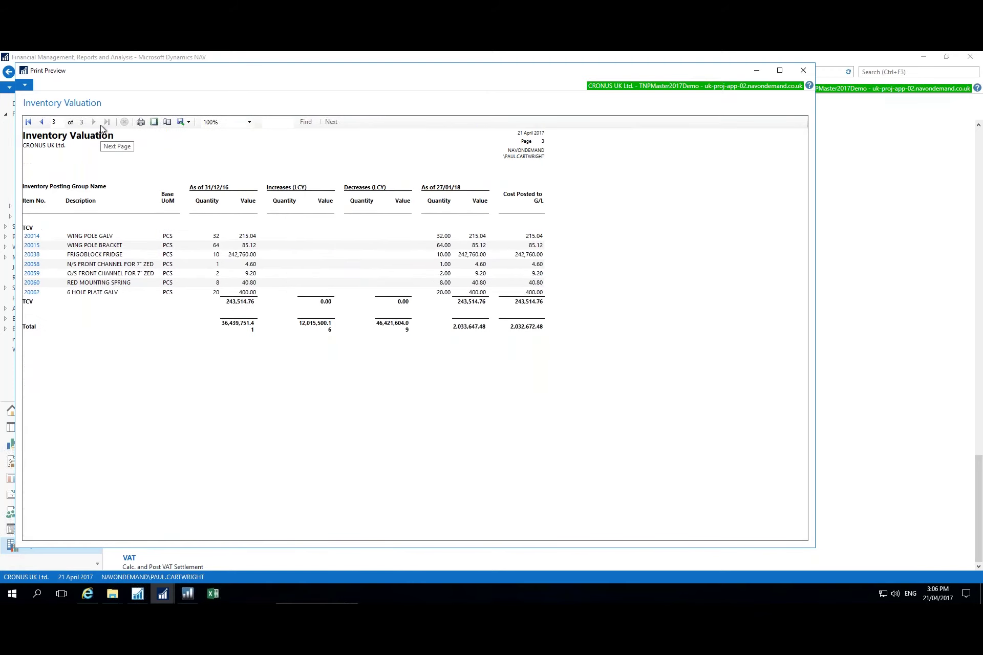
Step: Return to the report's first page, view the cost specification for item 1150 Front Hub, and close that specification
click(46, 125)
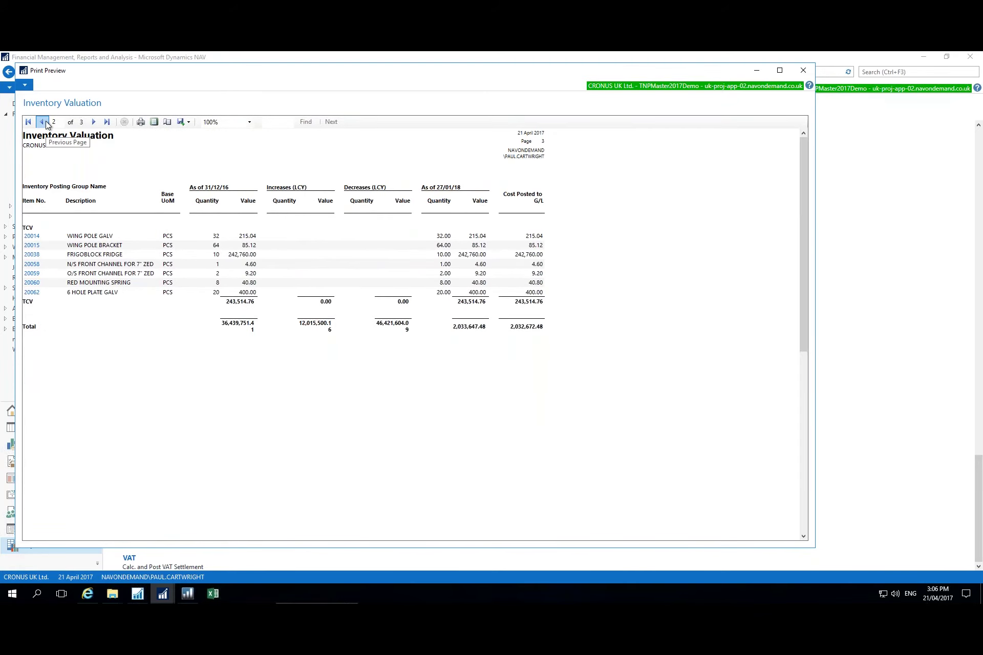
click(47, 124)
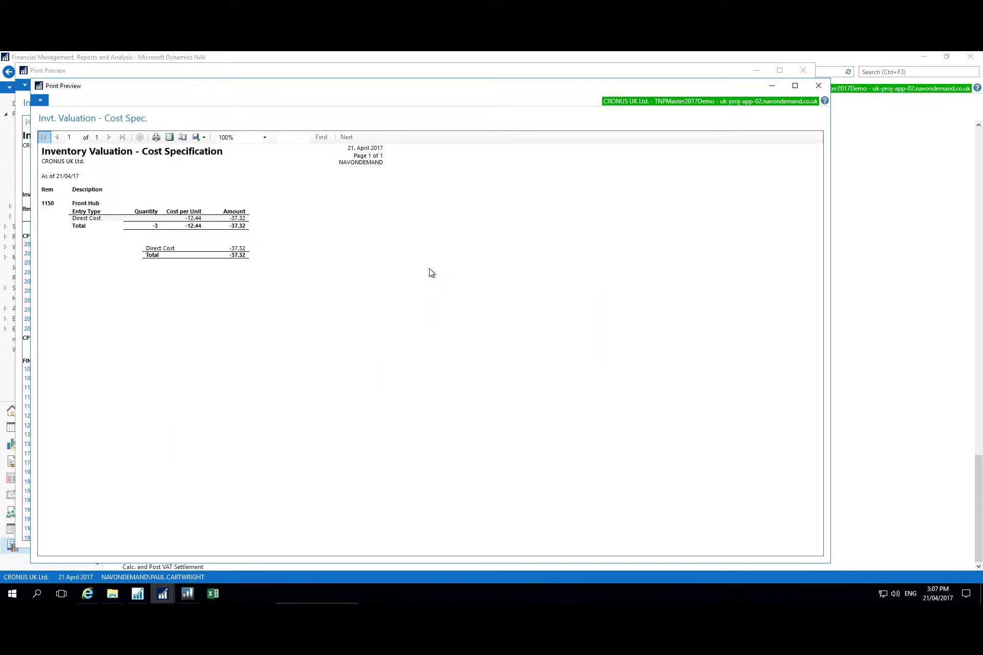
click(818, 85)
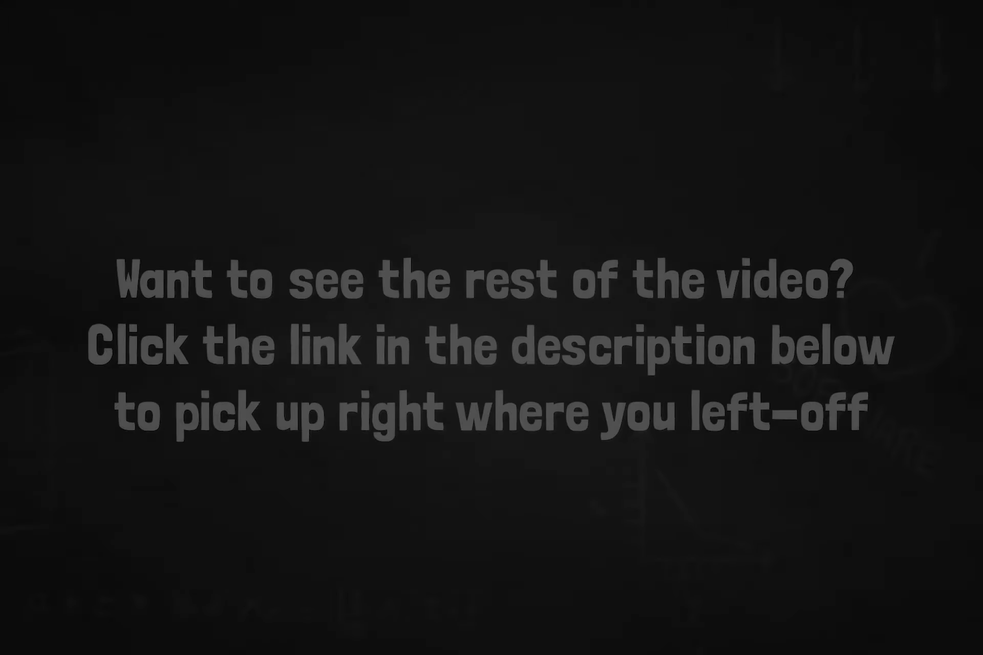